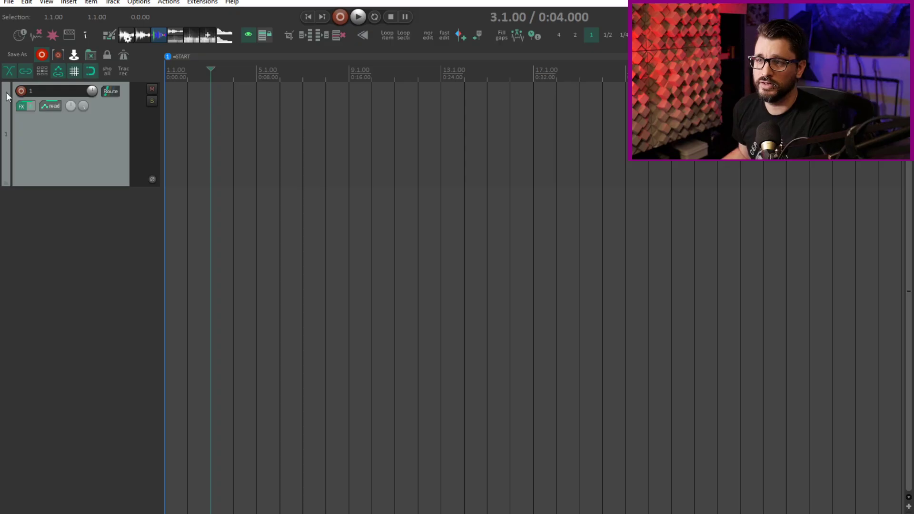
# Step: Add the Spectrograph Spectrogram Meter to track 1 and open its code in the JS editor
pyautogui.rightClick(21, 105)
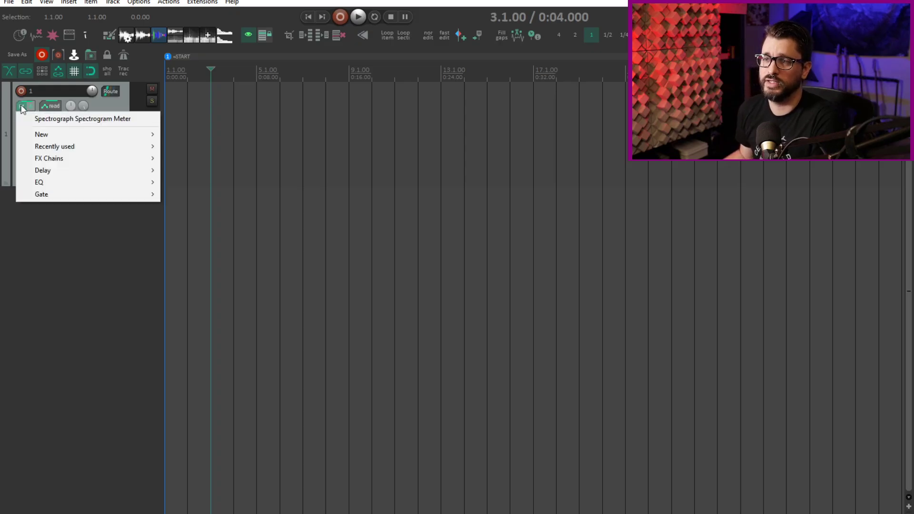
pyautogui.click(69, 119)
pyautogui.moveTo(282, 116); pyautogui.dragTo(133, 177)
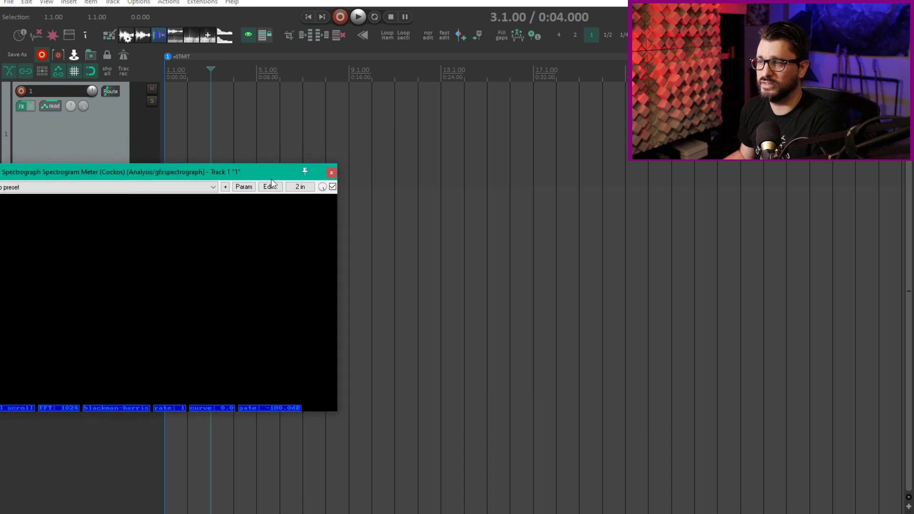
pyautogui.click(270, 187)
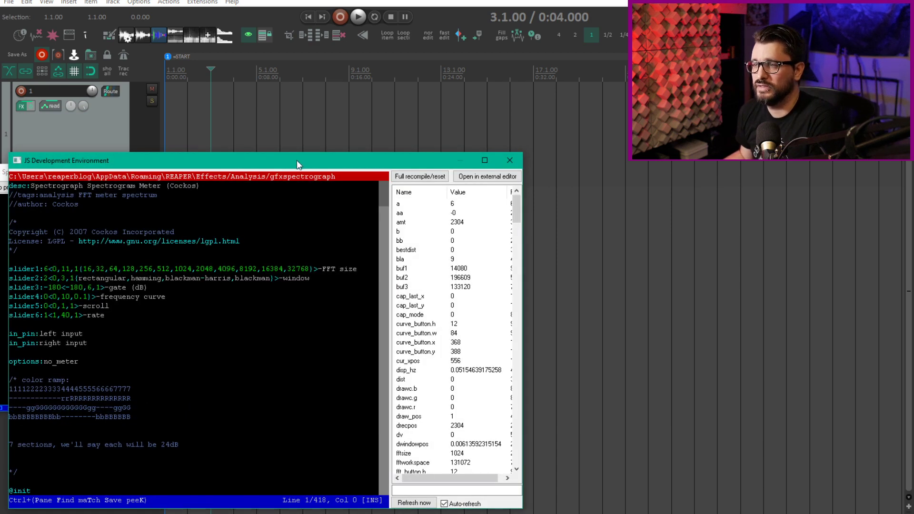
pyautogui.moveTo(296, 159); pyautogui.dragTo(294, 116)
# Step: Browse the gfxspectrograph source in its default colours, briefly selecting the top comment lines
pyautogui.scroll(-15, 191, 285)
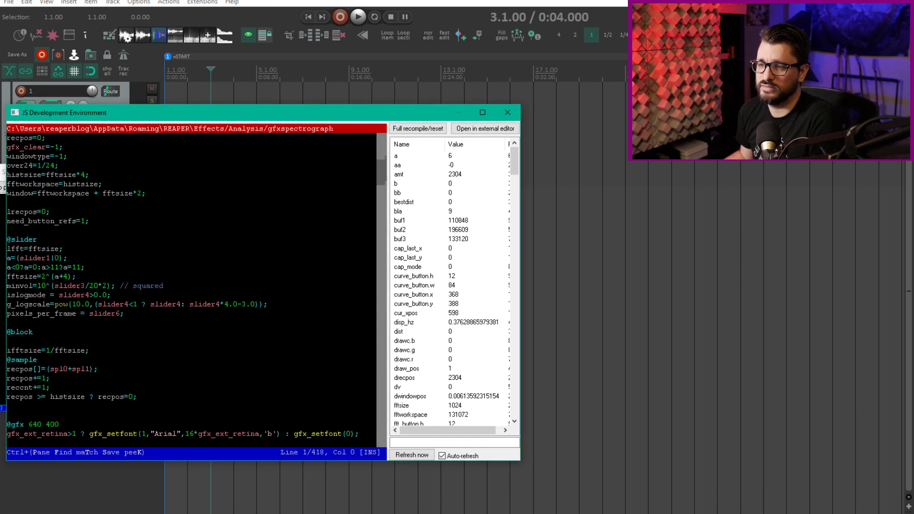
pyautogui.scroll(-15, 191, 286)
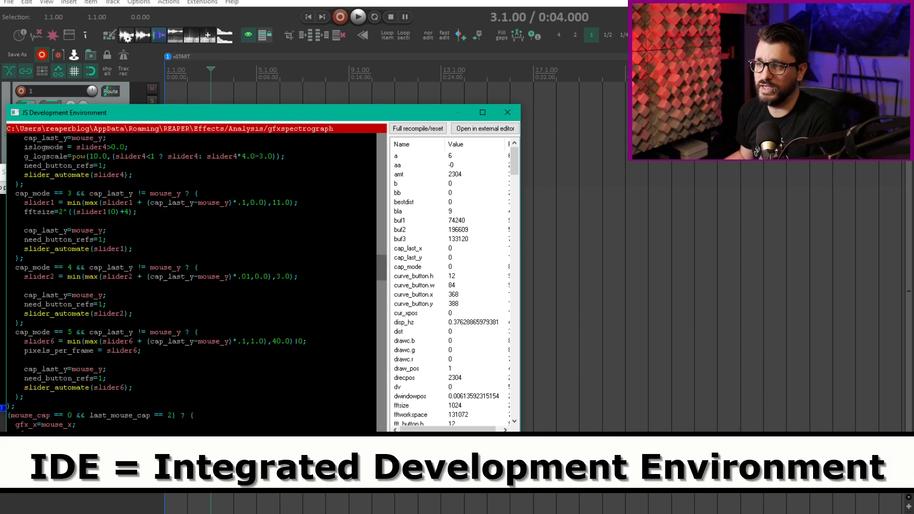
pyautogui.moveTo(380, 280); pyautogui.dragTo(376, 143)
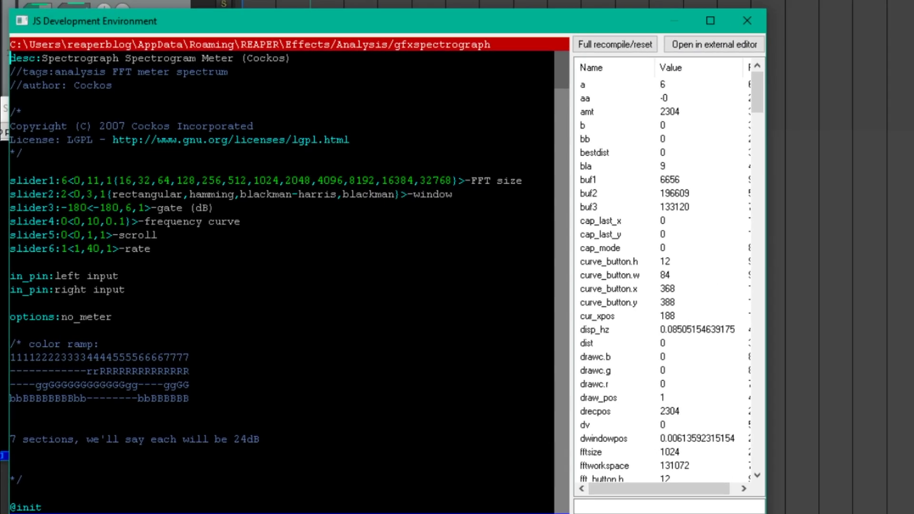
pyautogui.moveTo(7, 148); pyautogui.dragTo(77, 156)
pyautogui.click(15, 174)
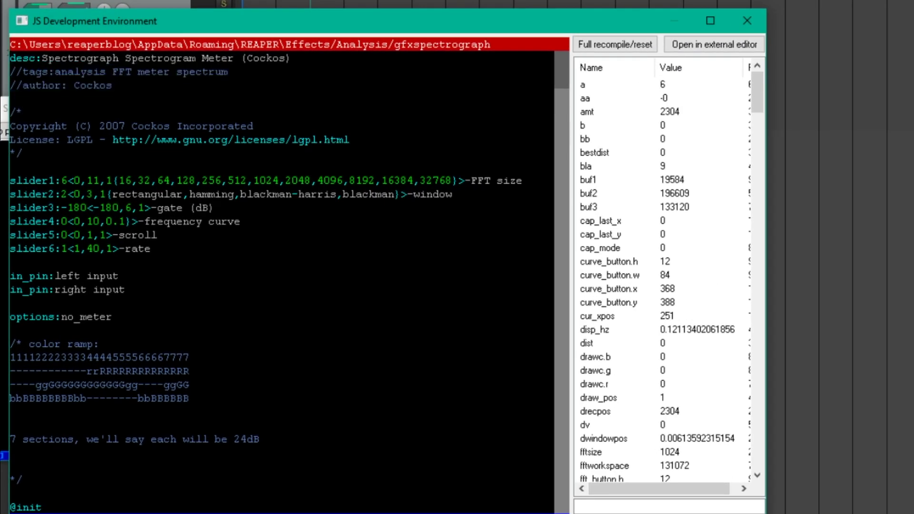
pyautogui.scroll(-12, 281, 276)
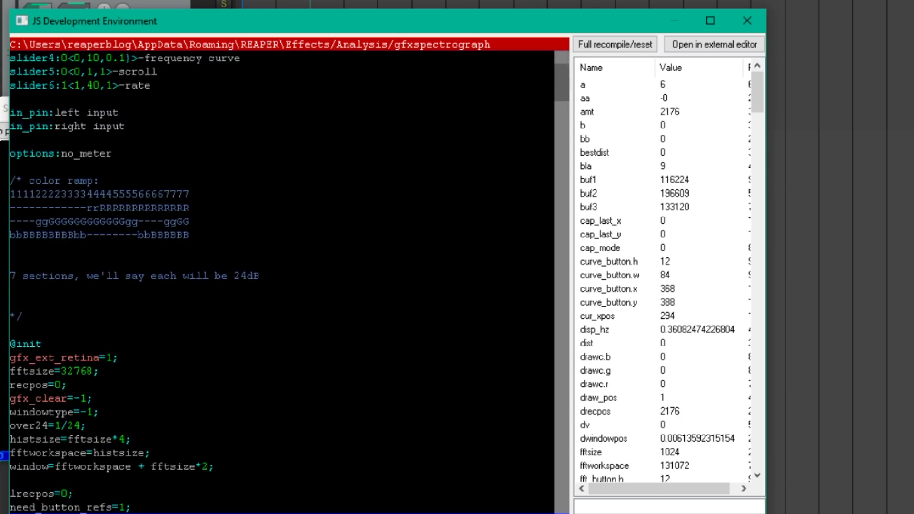
pyautogui.scroll(-4, 281, 277)
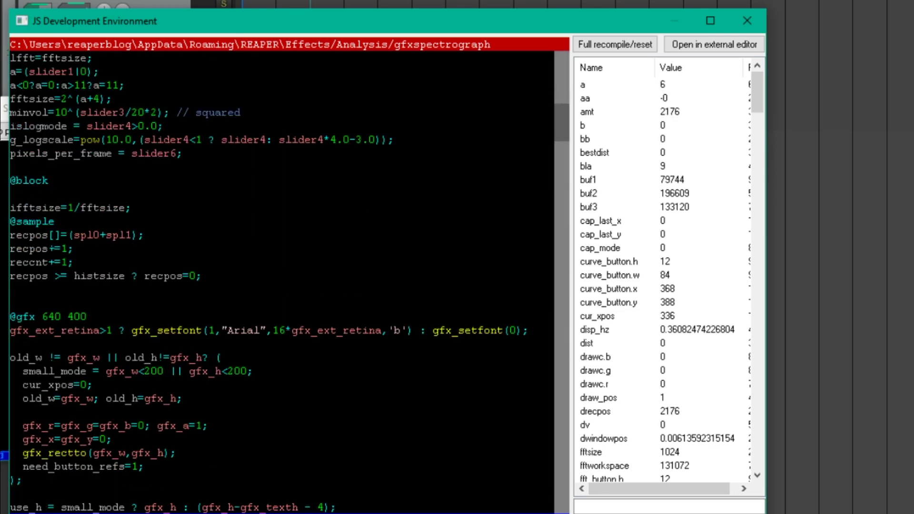
pyautogui.scroll(16, 281, 276)
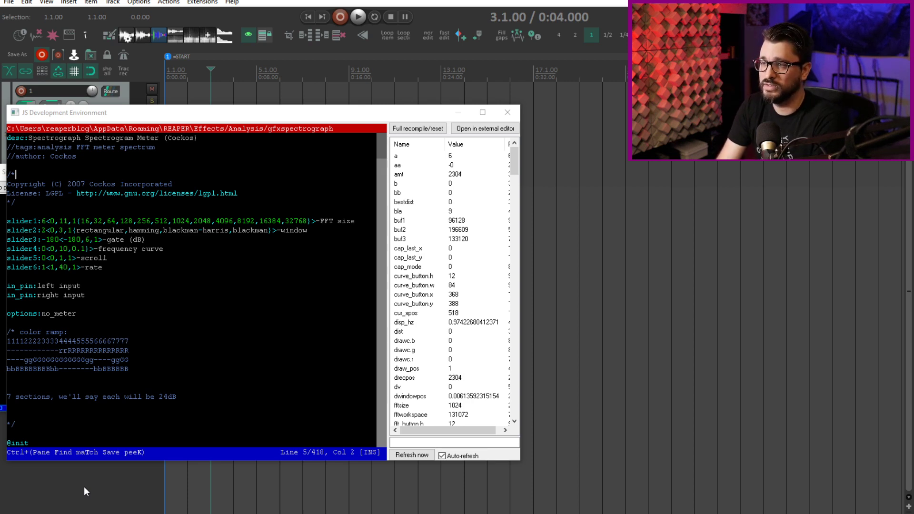
# Step: Run 'Show theme tweak window' from the Actions list and bring up the ReaScript/JSFX/Video IDE options
pyautogui.press('?')
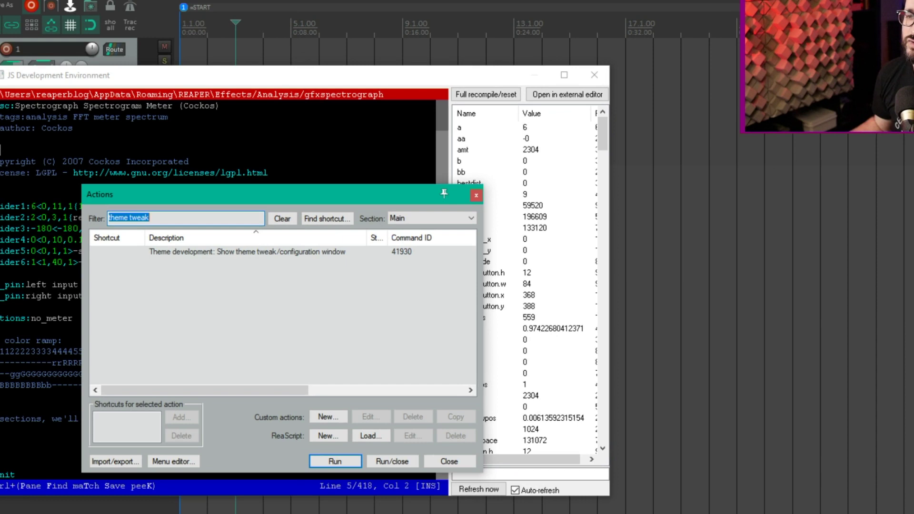
pyautogui.click(237, 254)
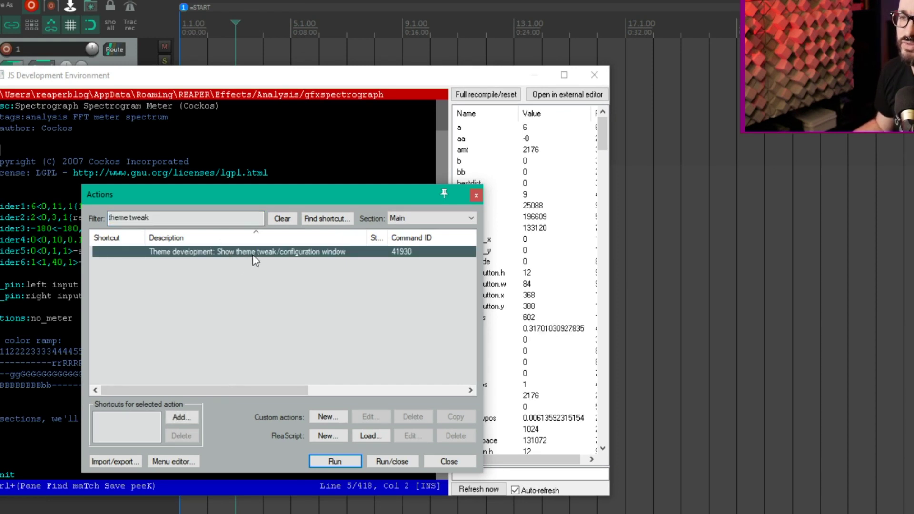
pyautogui.doubleClick(302, 251)
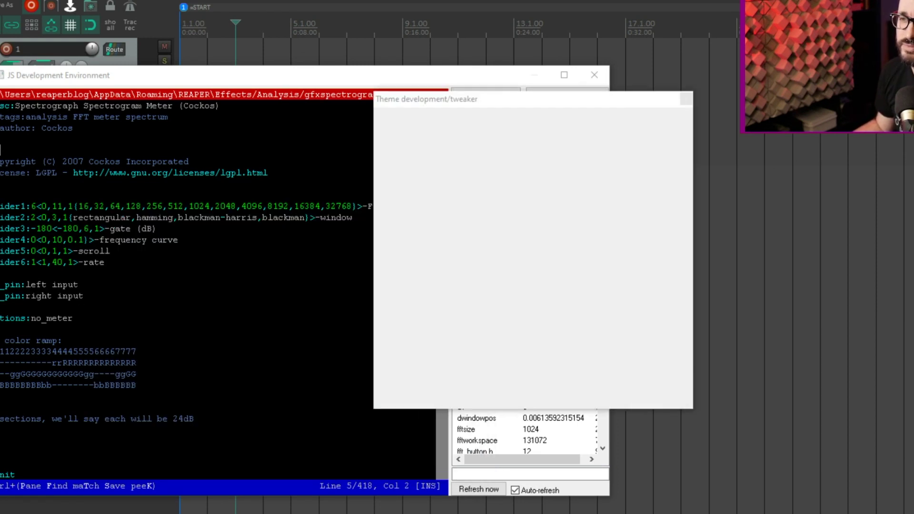
pyautogui.moveTo(682, 149); pyautogui.dragTo(686, 335)
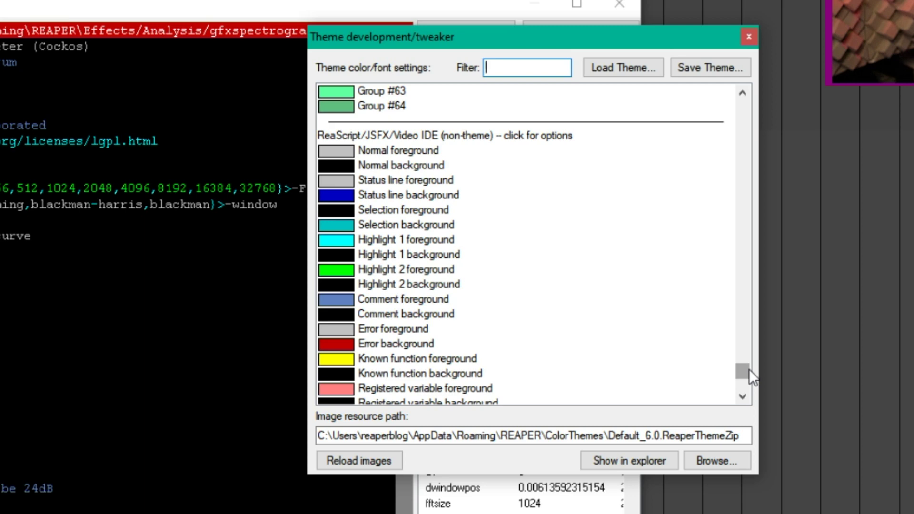
pyautogui.moveTo(747, 370)
pyautogui.mouseDown()
pyautogui.moveTo(747, 96)
pyautogui.moveTo(750, 368)
pyautogui.mouseUp()
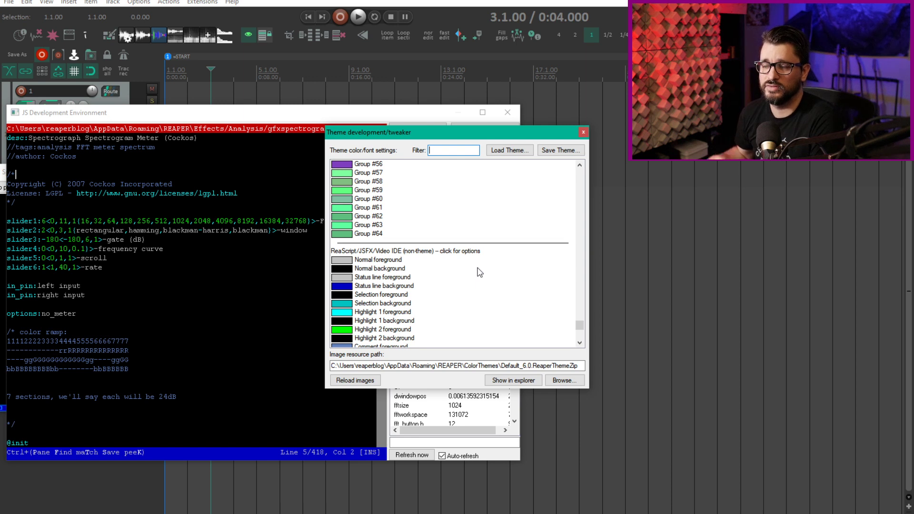
pyautogui.click(482, 254)
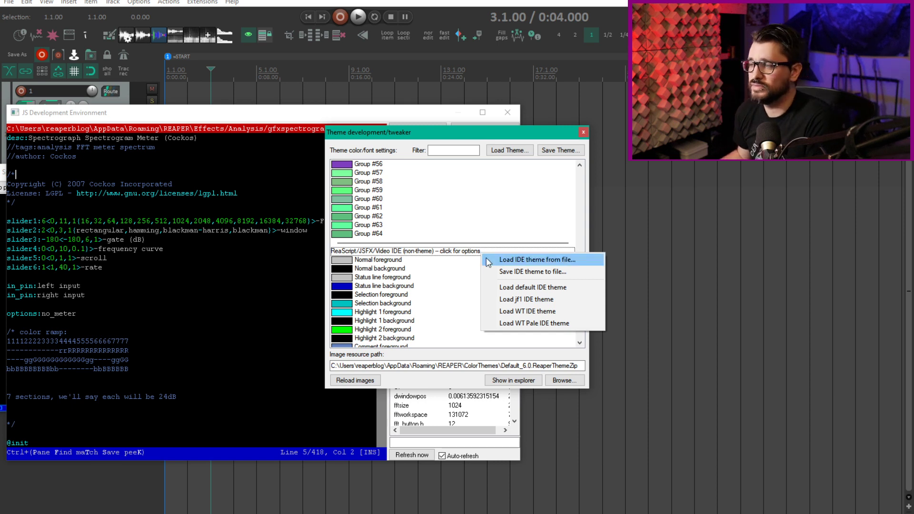
# Step: Apply the jf1 IDE theme and move the theme tweaker aside to view the editor
pyautogui.click(570, 303)
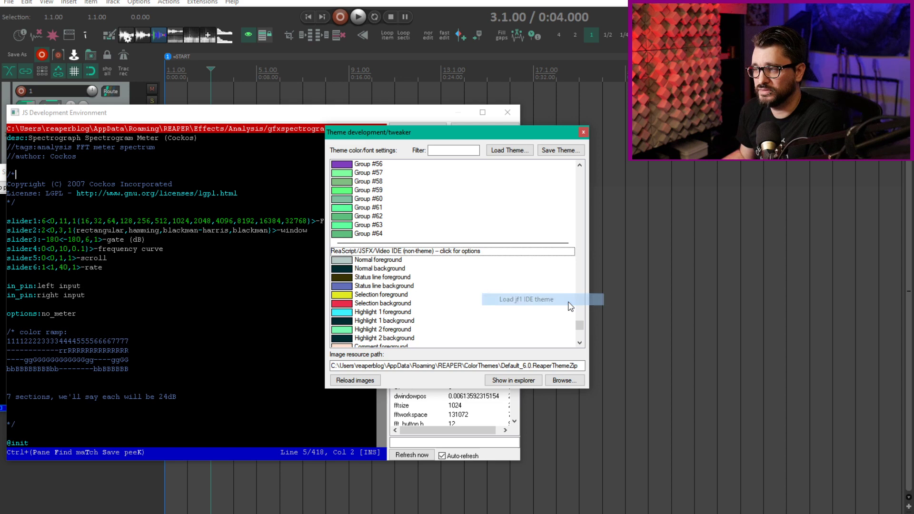
pyautogui.moveTo(362, 136); pyautogui.dragTo(506, 150)
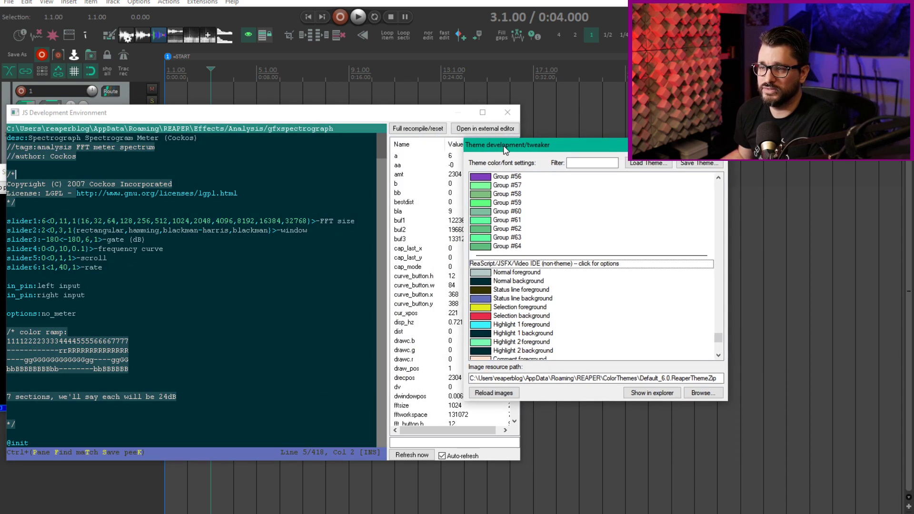
pyautogui.scroll(-20, 147, 218)
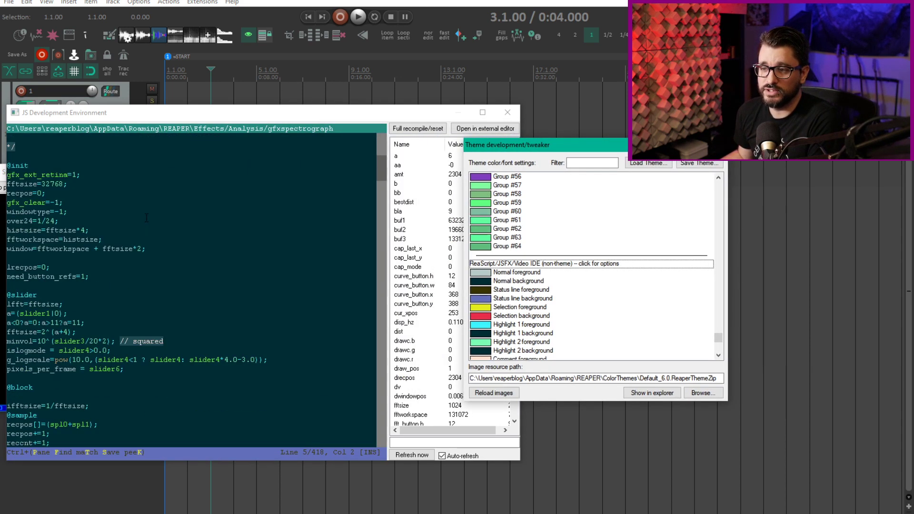
pyautogui.scroll(-20, 146, 218)
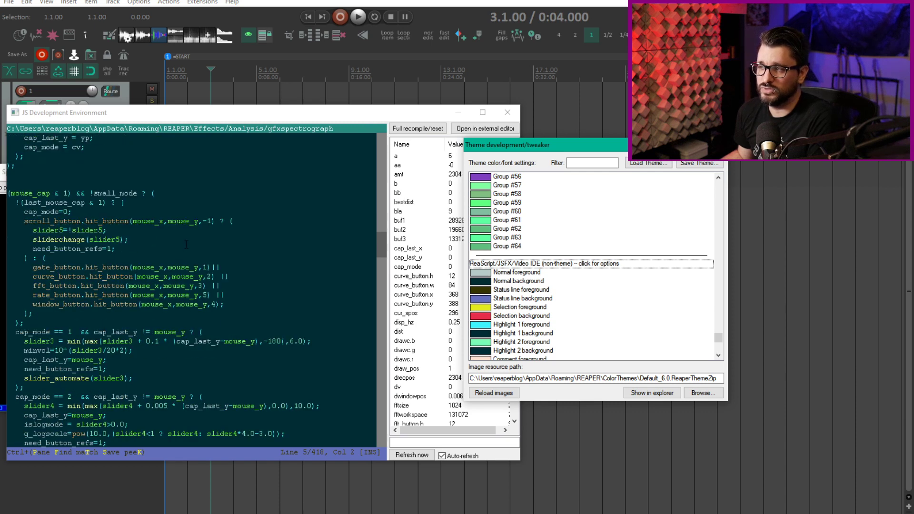
pyautogui.scroll(-10, 215, 286)
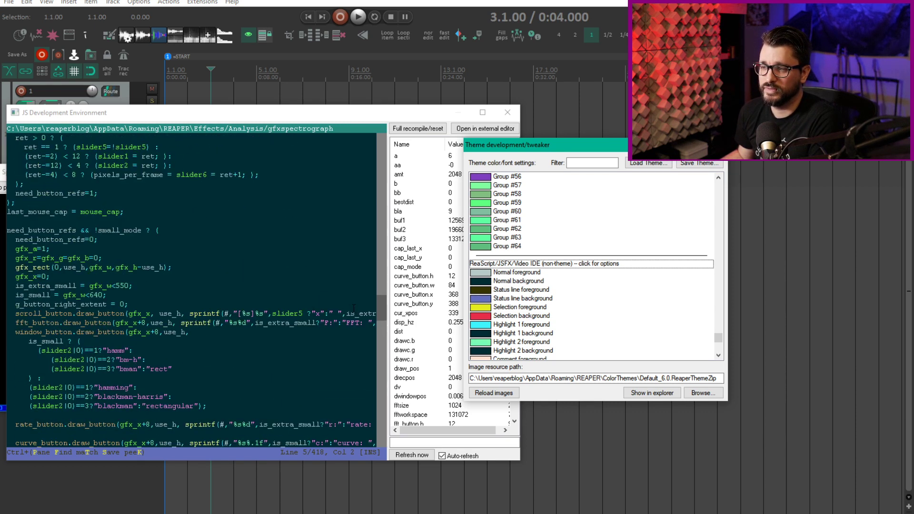
# Step: Select several code blocks, including is_small to is_extra_small, to preview jf1's selection colour
pyautogui.moveTo(298, 313); pyautogui.dragTo(178, 313)
pyautogui.moveTo(85, 294); pyautogui.dragTo(224, 324)
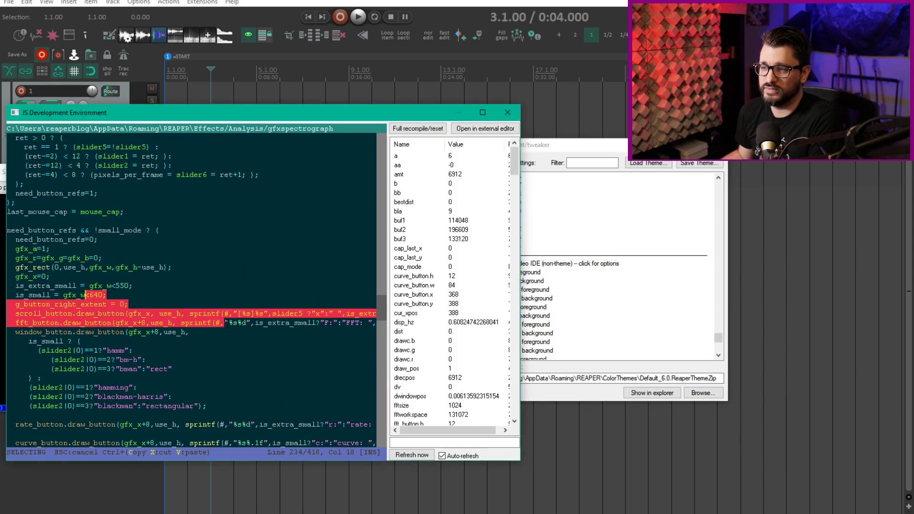
pyautogui.click(80, 341)
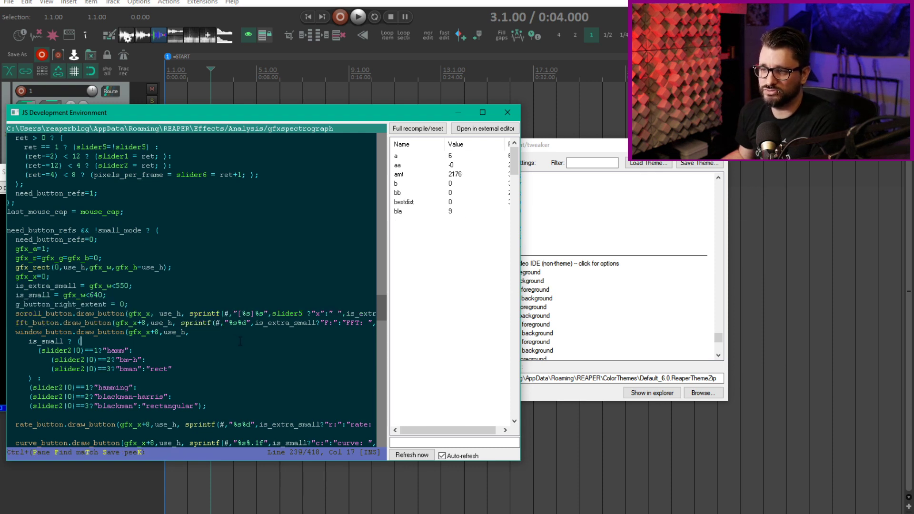
pyautogui.moveTo(81, 341); pyautogui.dragTo(61, 289)
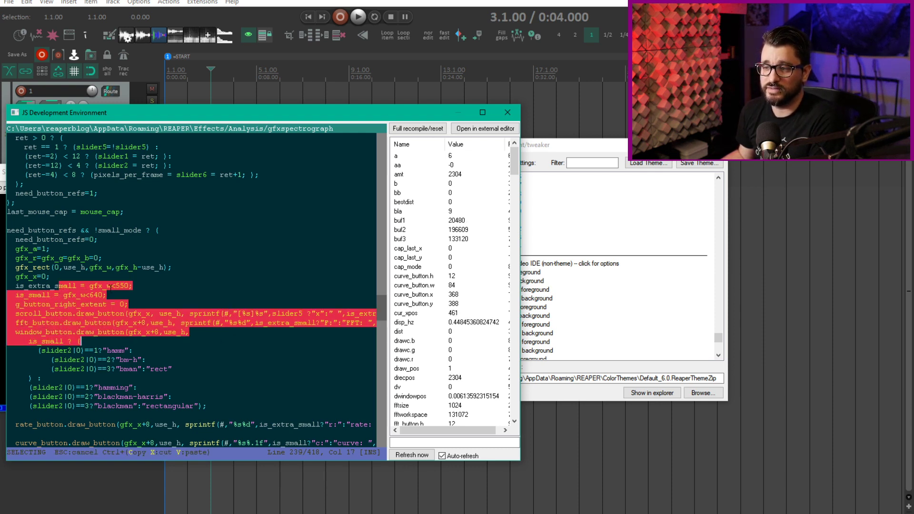
pyautogui.press('Escape')
pyautogui.scroll(-15, 186, 368)
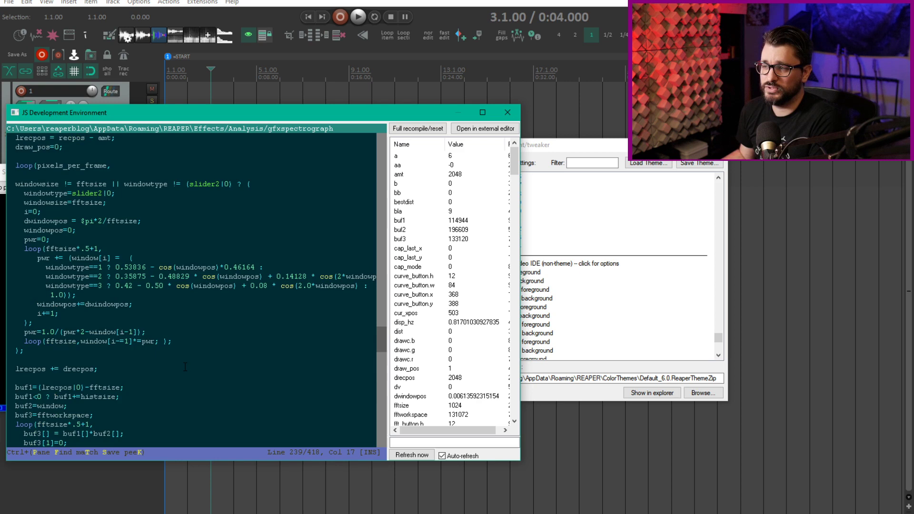
pyautogui.scroll(15, 185, 367)
pyautogui.click(607, 264)
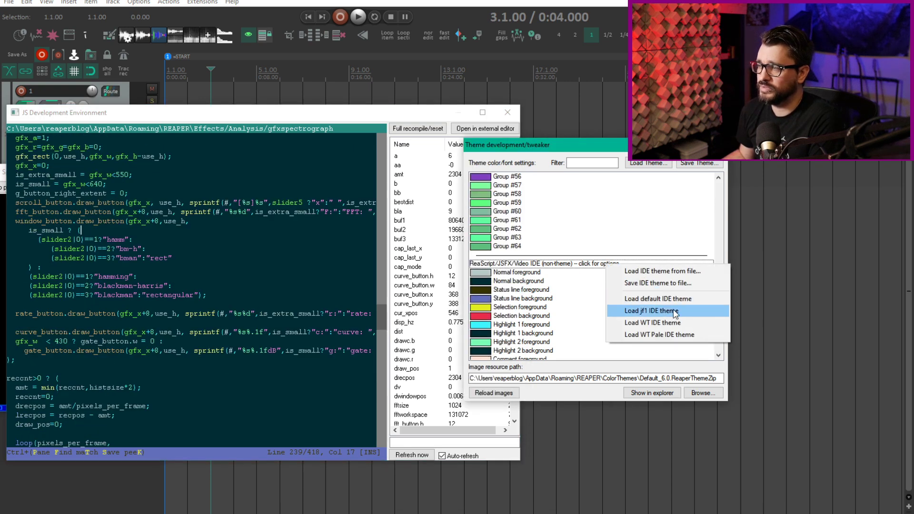
# Step: Apply the built-in WT IDE theme to the code editor
pyautogui.click(691, 323)
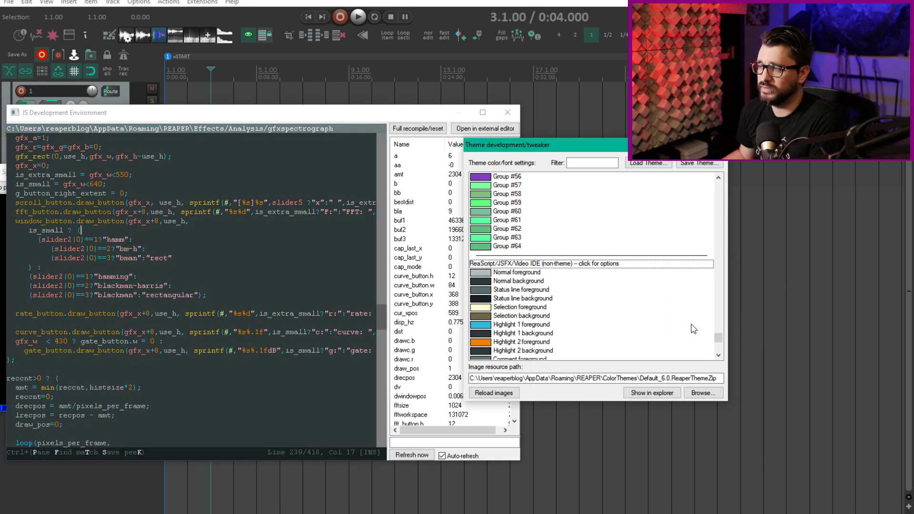
pyautogui.click(358, 302)
pyautogui.scroll(10, 362, 266)
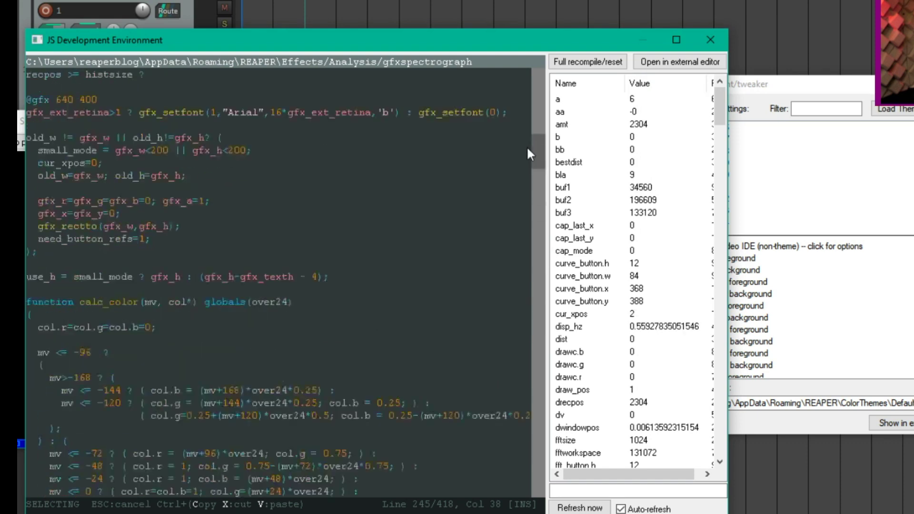
pyautogui.moveTo(527, 149); pyautogui.dragTo(525, 82)
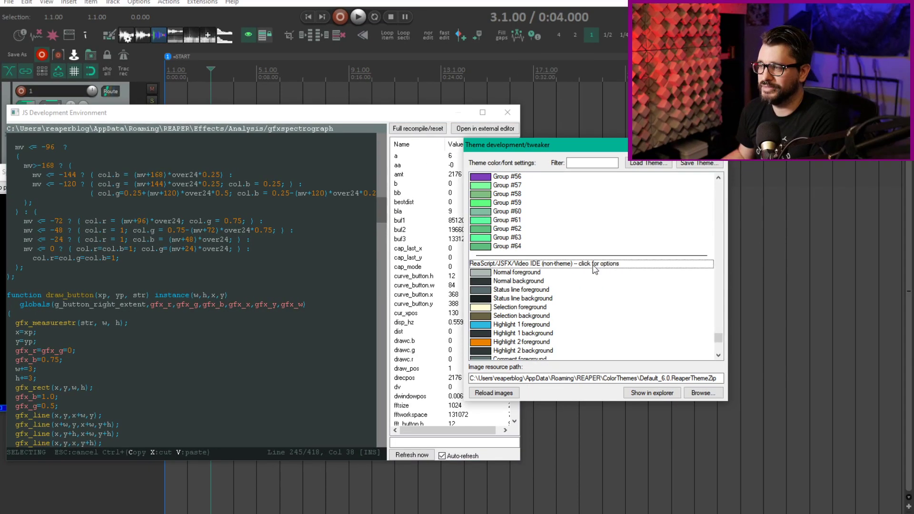
# Step: Switch the code editor to the WT Pale IDE theme
pyautogui.click(595, 264)
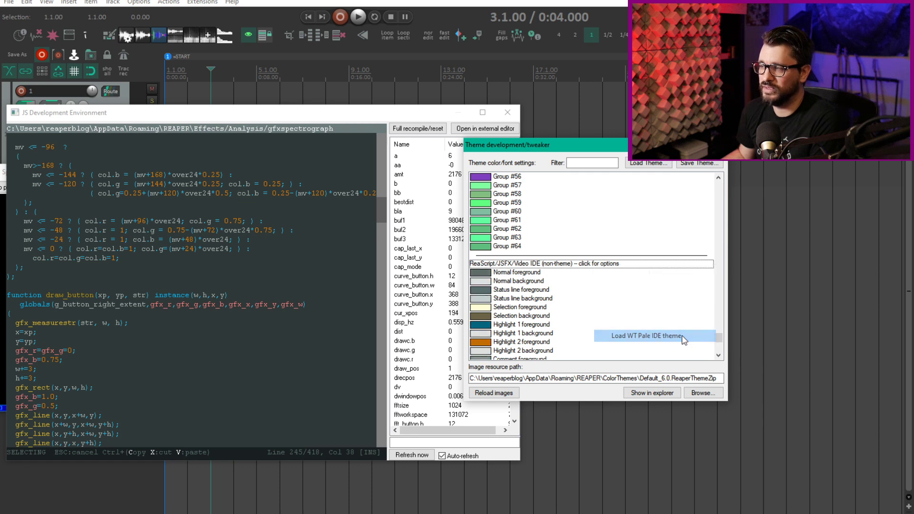
pyautogui.click(682, 336)
pyautogui.click(241, 240)
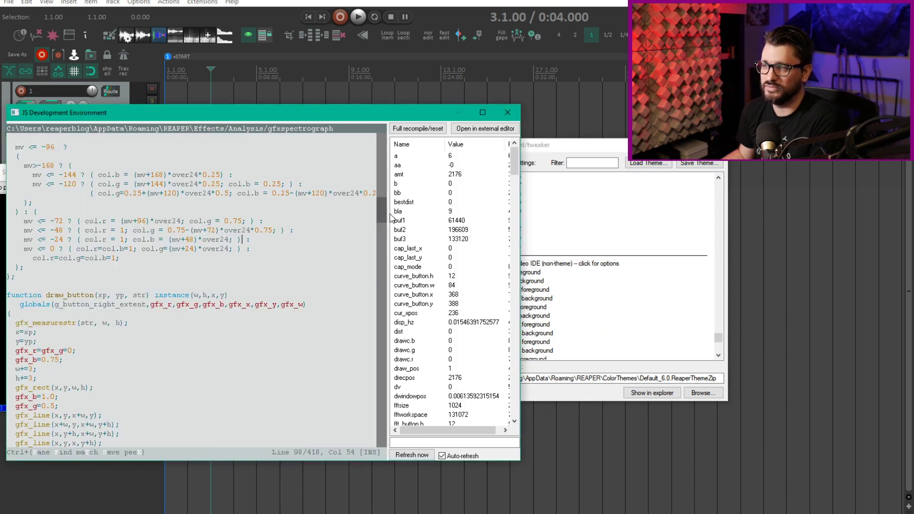
pyautogui.moveTo(383, 212); pyautogui.dragTo(382, 145)
pyautogui.click(237, 313)
# Step: Load the MonokaiIDE.ReaperIDETheme file as the code editor's colour theme
pyautogui.click(601, 263)
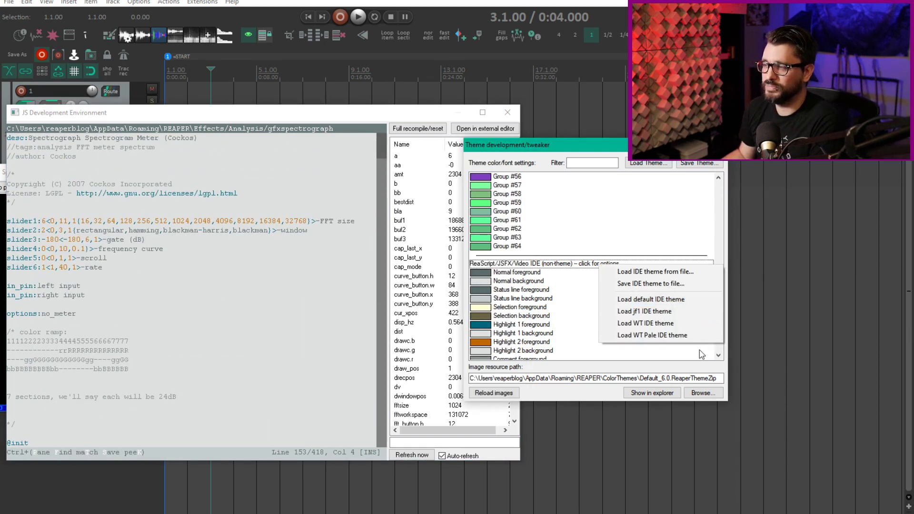
pyautogui.click(694, 277)
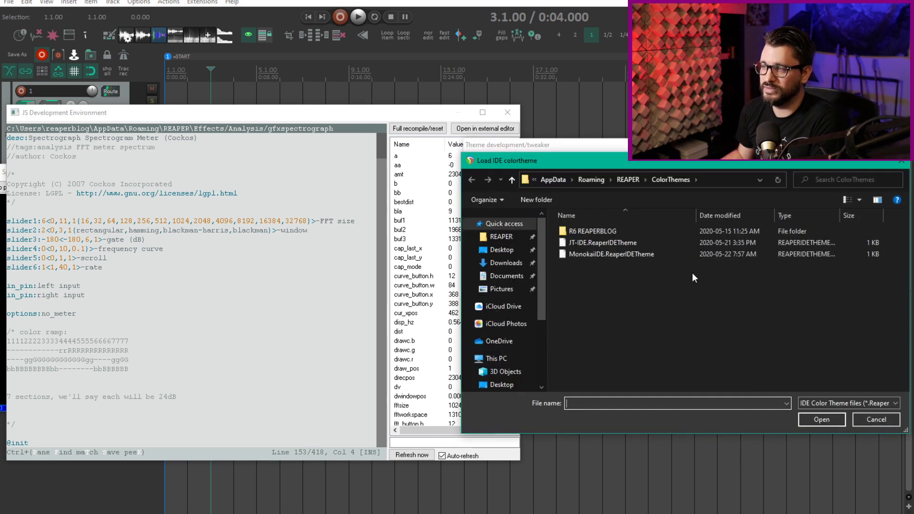
pyautogui.click(615, 255)
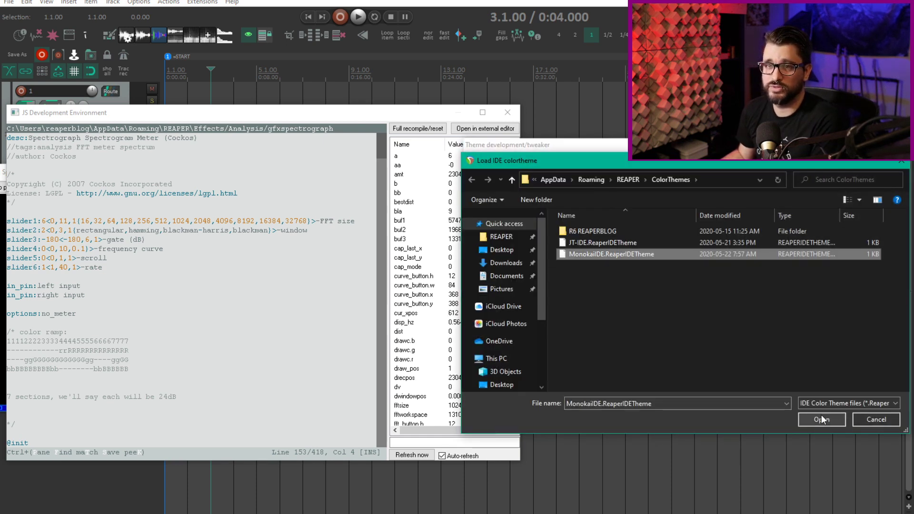
pyautogui.click(822, 420)
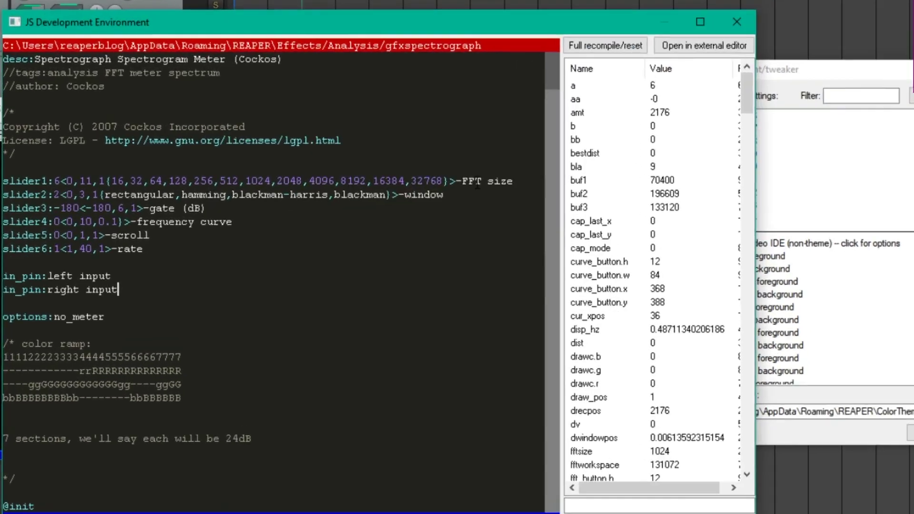
pyautogui.scroll(-8, 477, 185)
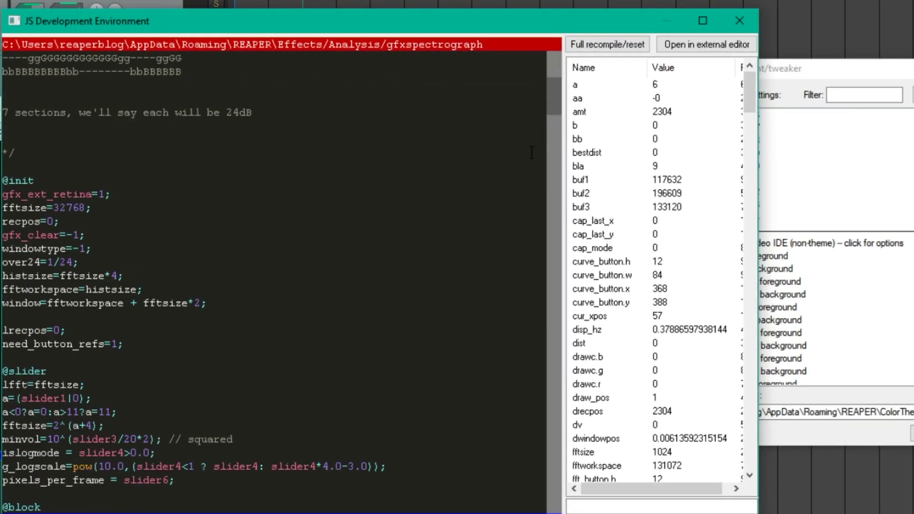
pyautogui.moveTo(559, 110); pyautogui.dragTo(561, 53)
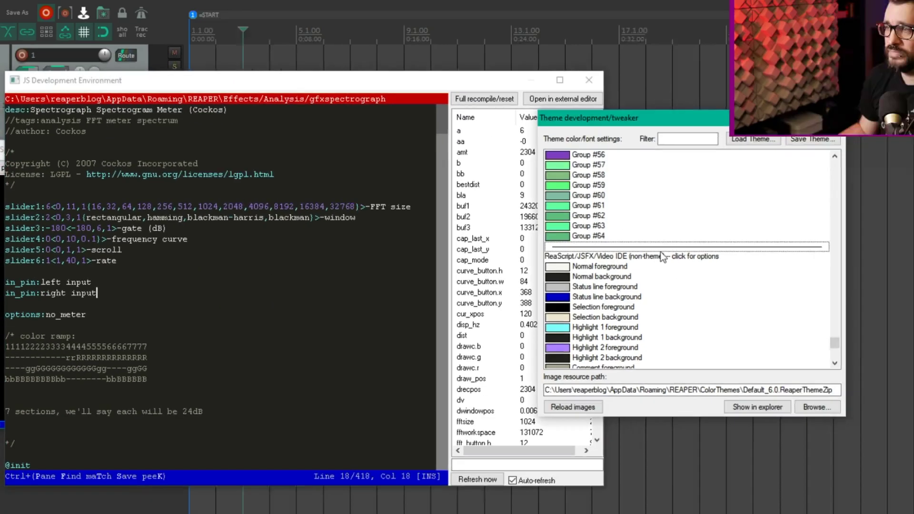
# Step: Load the JT-IDE.ReaperIDETheme file as the code editor's colour theme
pyautogui.click(836, 242)
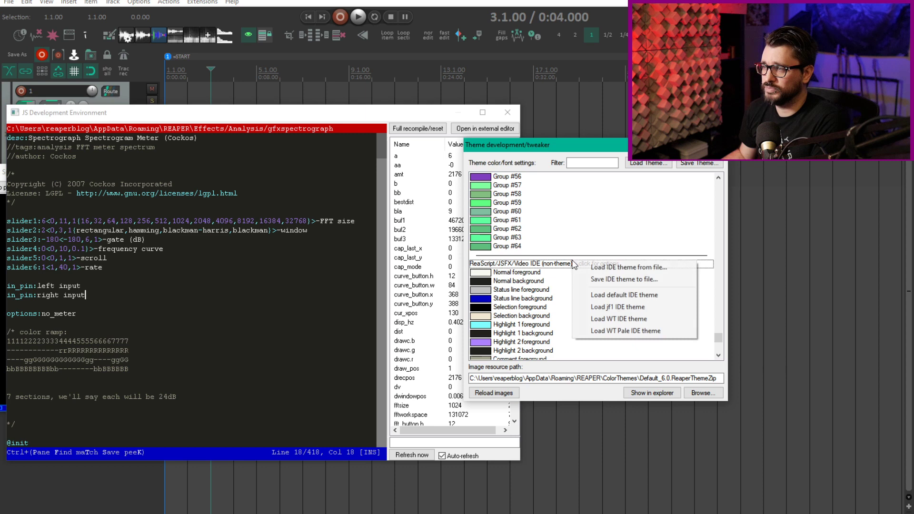
pyautogui.click(621, 269)
pyautogui.click(625, 247)
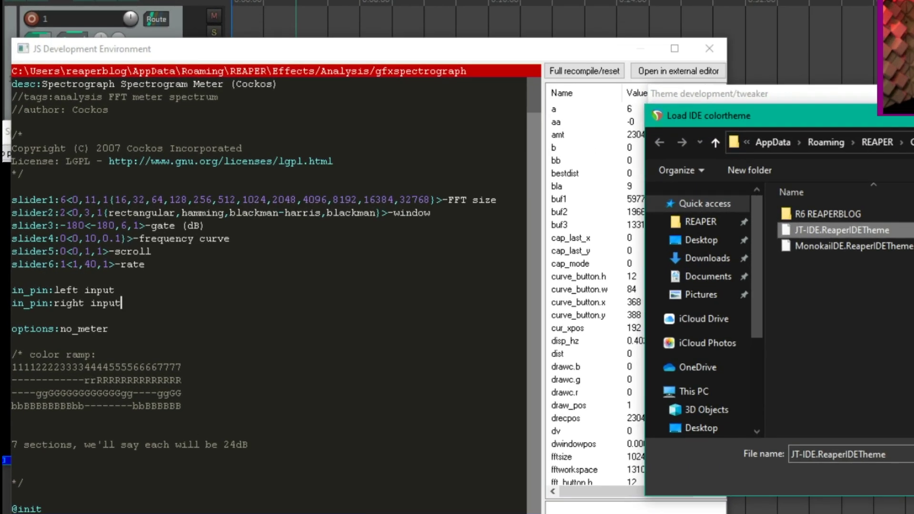
pyautogui.press('Return')
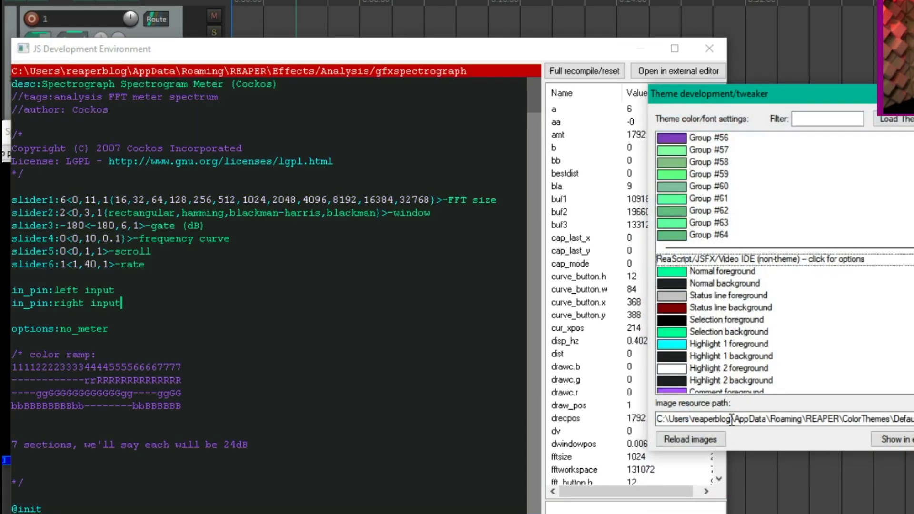
pyautogui.click(368, 265)
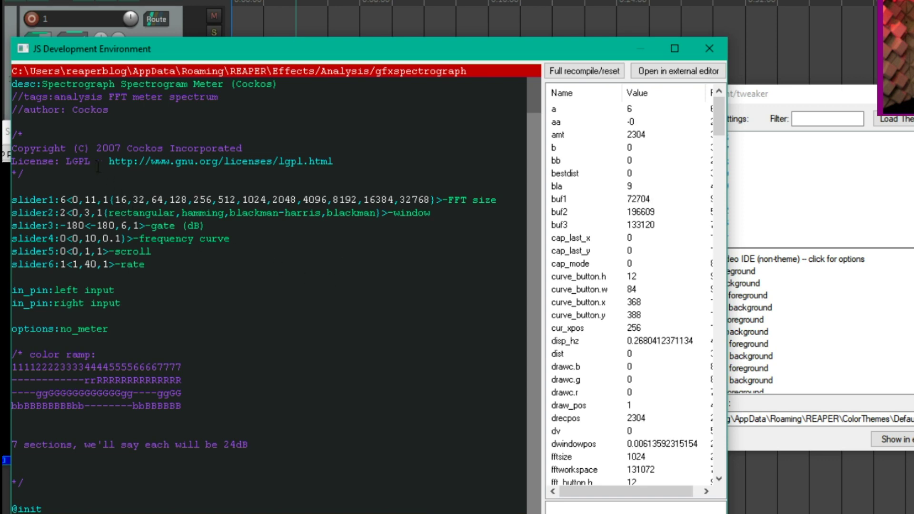
# Step: Select the slider lines and the desc, tags and author header lines to preview JT-IDE colours
pyautogui.moveTo(104, 200); pyautogui.dragTo(172, 251)
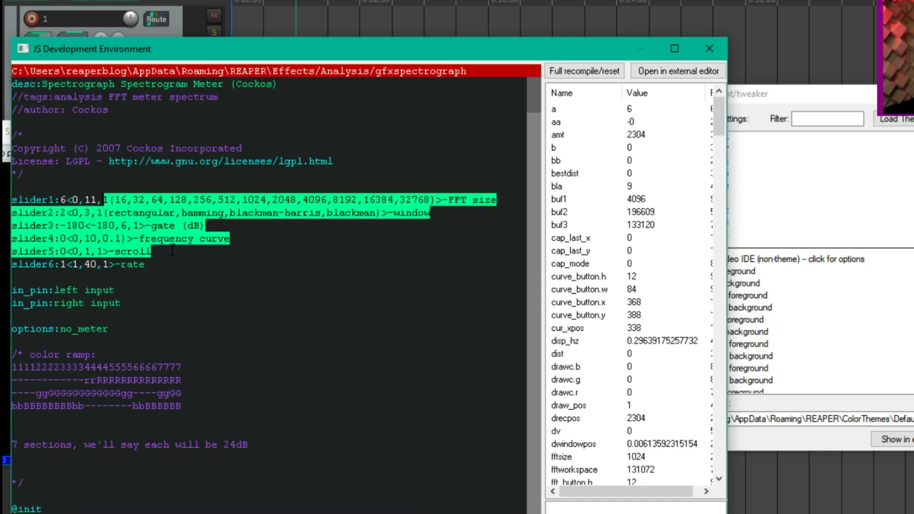
pyautogui.click(172, 251)
pyautogui.scroll(-15, 365, 275)
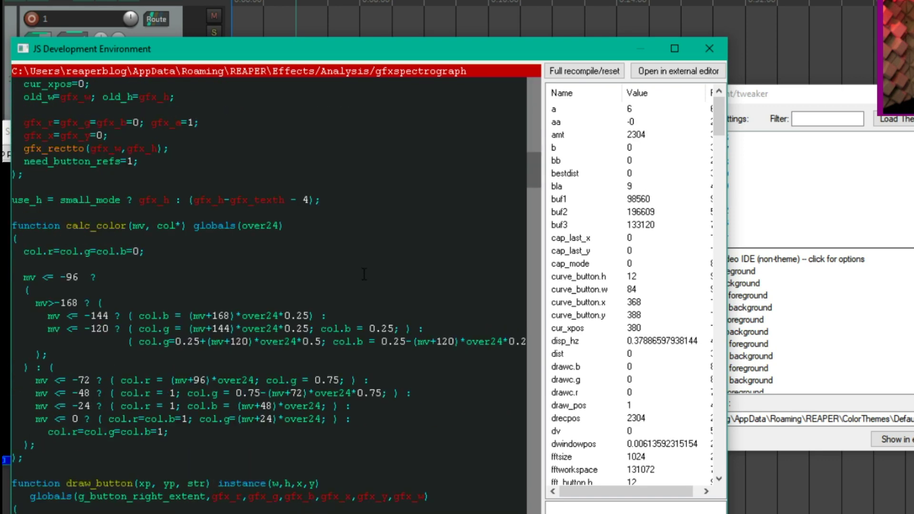
pyautogui.scroll(2, 364, 275)
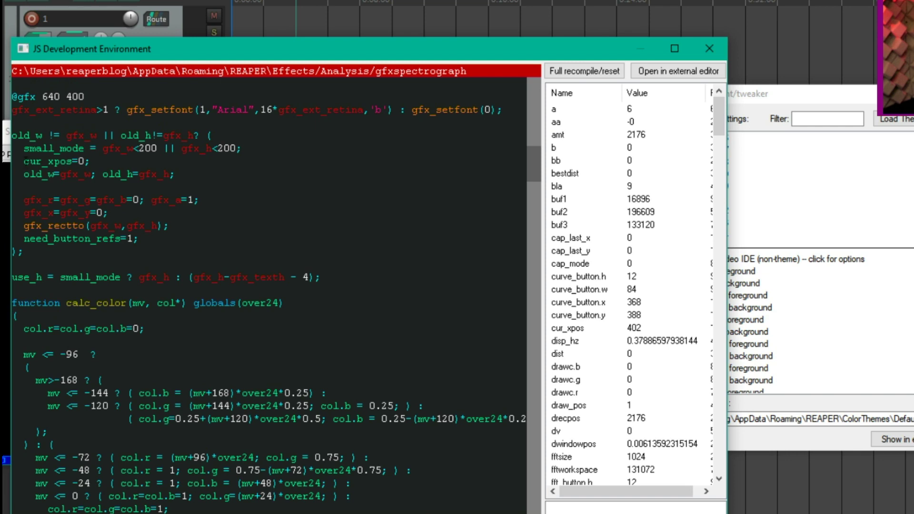
pyautogui.click(25, 135)
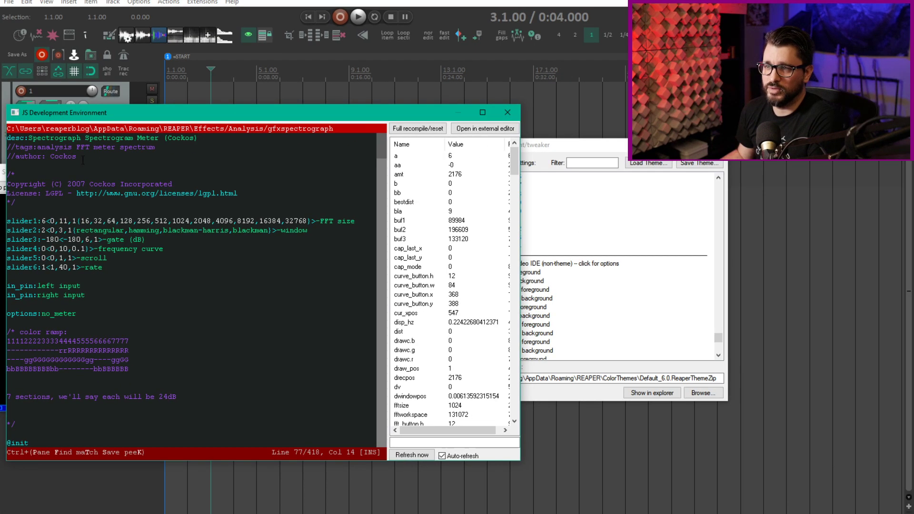
pyautogui.hotkey('shift', 'Down')
pyautogui.hotkey('shift', 'Down')
pyautogui.hotkey('shift', 'End')
pyautogui.press('Escape')
pyautogui.click(83, 286)
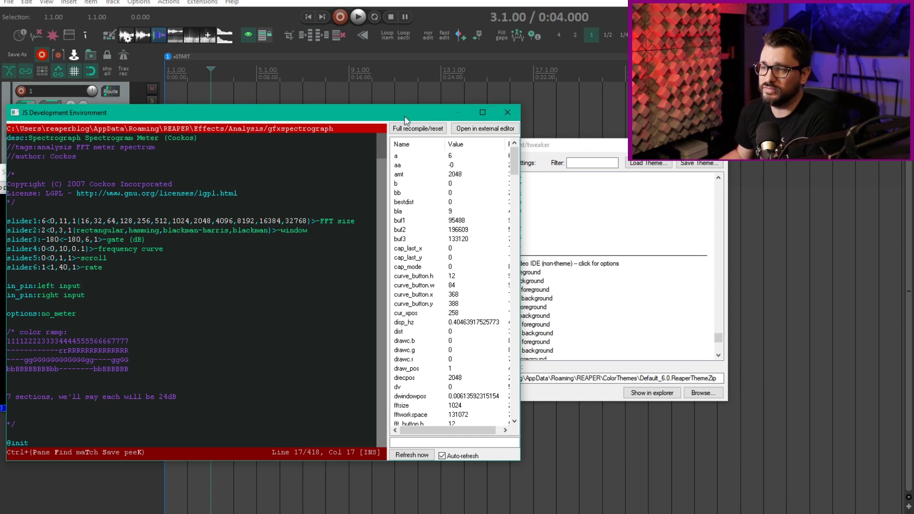
# Step: Place the theme tweaker over the editor and scroll its IDE list to the Comment, Error and Keyword rows
pyautogui.moveTo(564, 146); pyautogui.dragTo(327, 131)
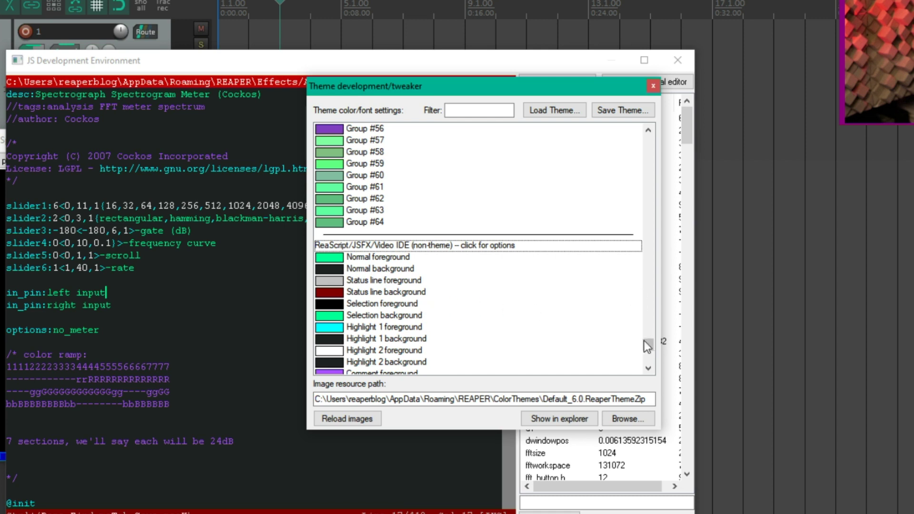
pyautogui.scroll(-2, 393, 269)
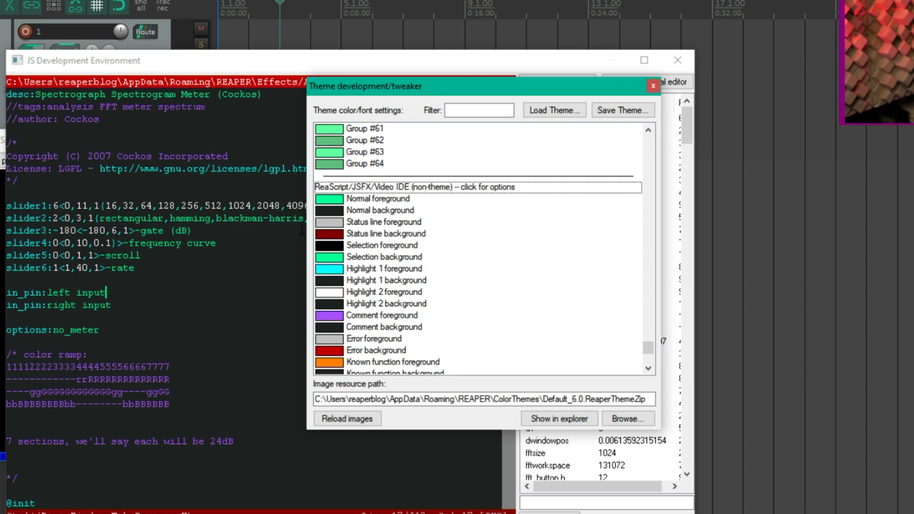
pyautogui.scroll(-2, 376, 337)
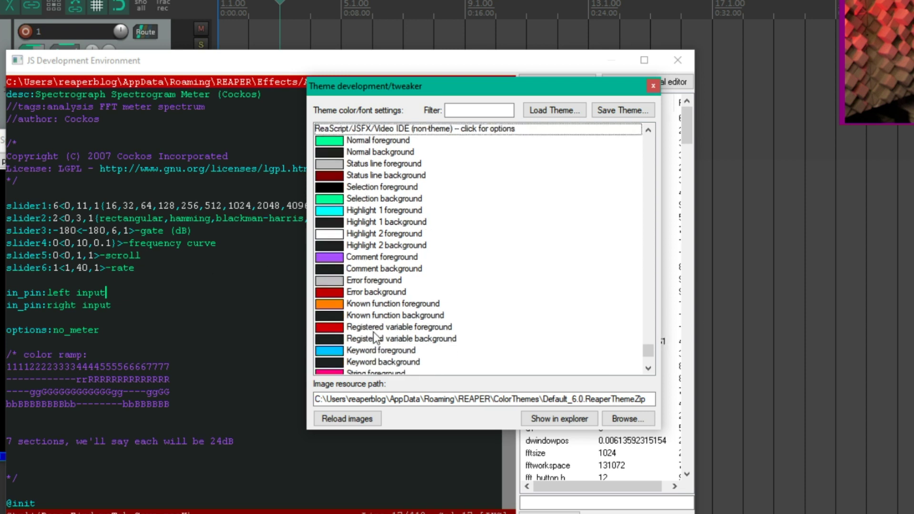
# Step: Set the IDE Comment background colour to light yellow and check the highlighted comment lines
pyautogui.click(318, 269)
pyautogui.click(592, 157)
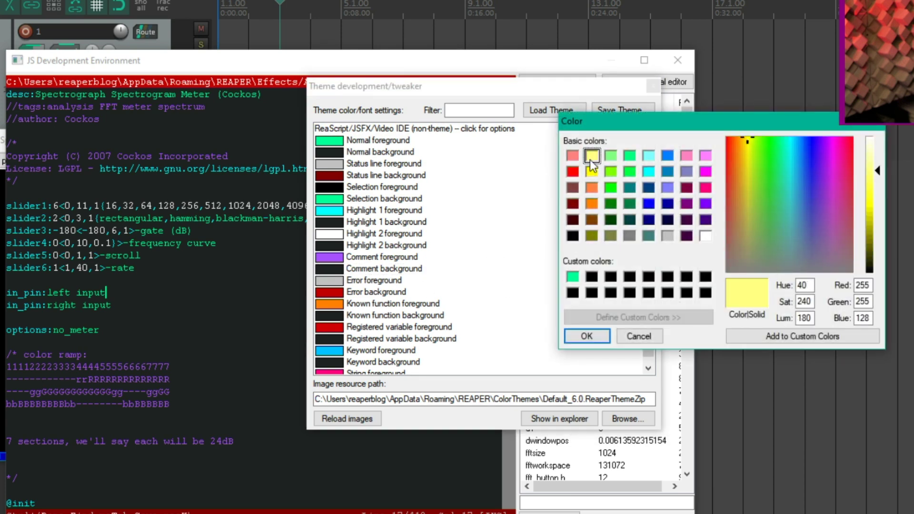
pyautogui.click(587, 336)
pyautogui.click(200, 243)
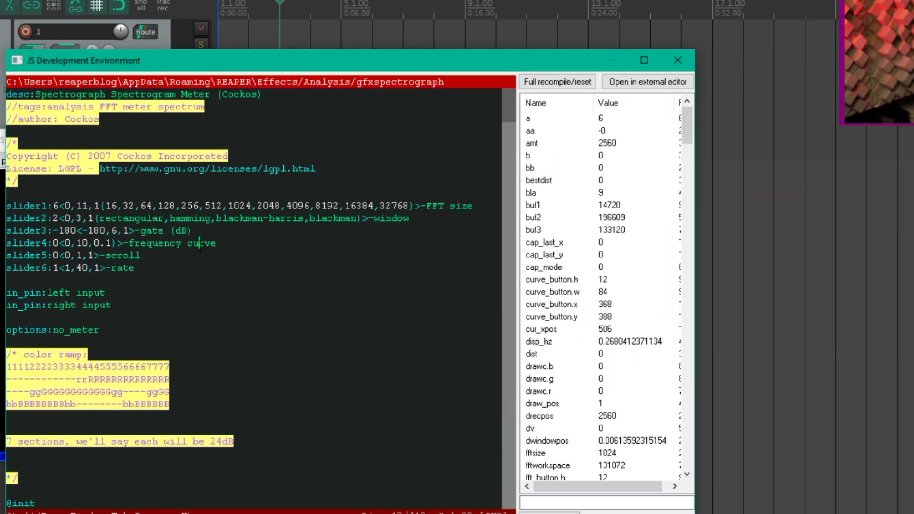
pyautogui.scroll(-2, 202, 269)
pyautogui.scroll(2, 202, 269)
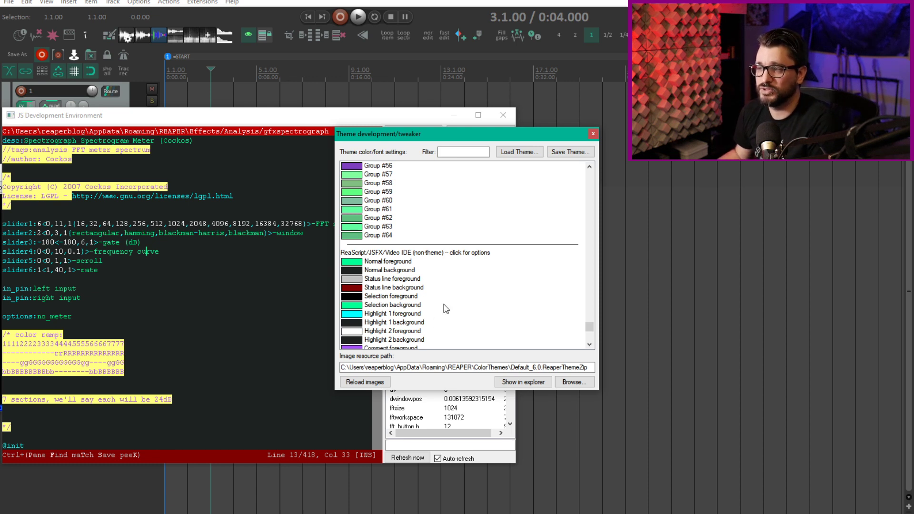
# Step: Bring up the ReaScript/JSFX/Video IDE theme options menu in the theme tweaker
pyautogui.click(492, 253)
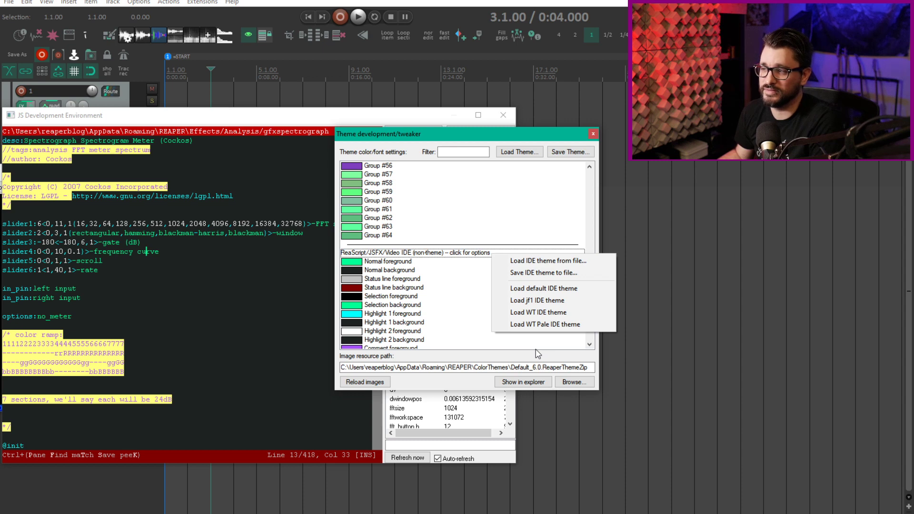